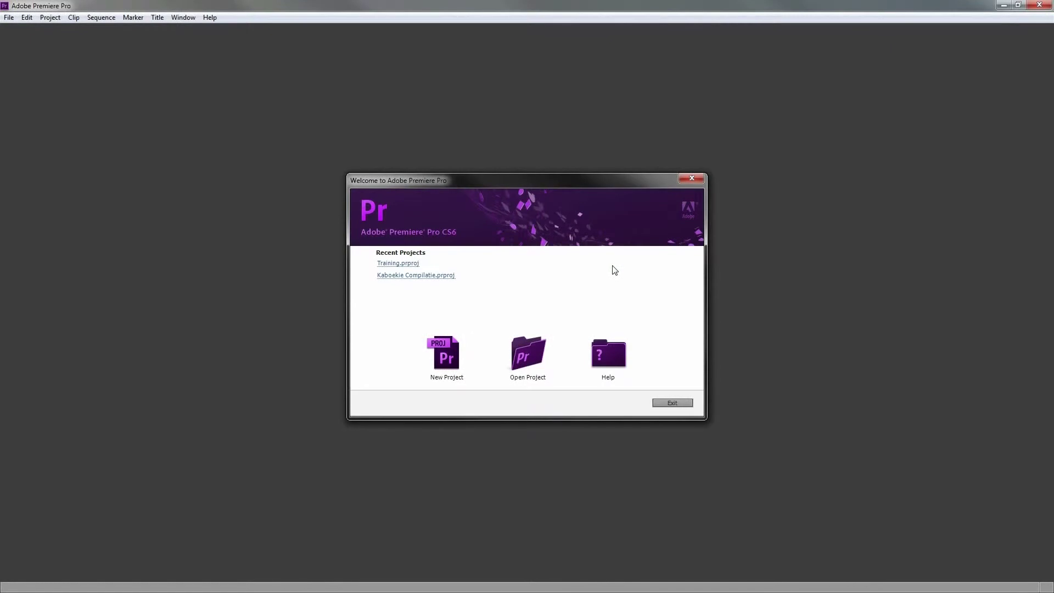
# Start a new project that uses the Mercury Playback Engine GPU Acceleration (CUDA) renderer
pyautogui.click(471, 349)
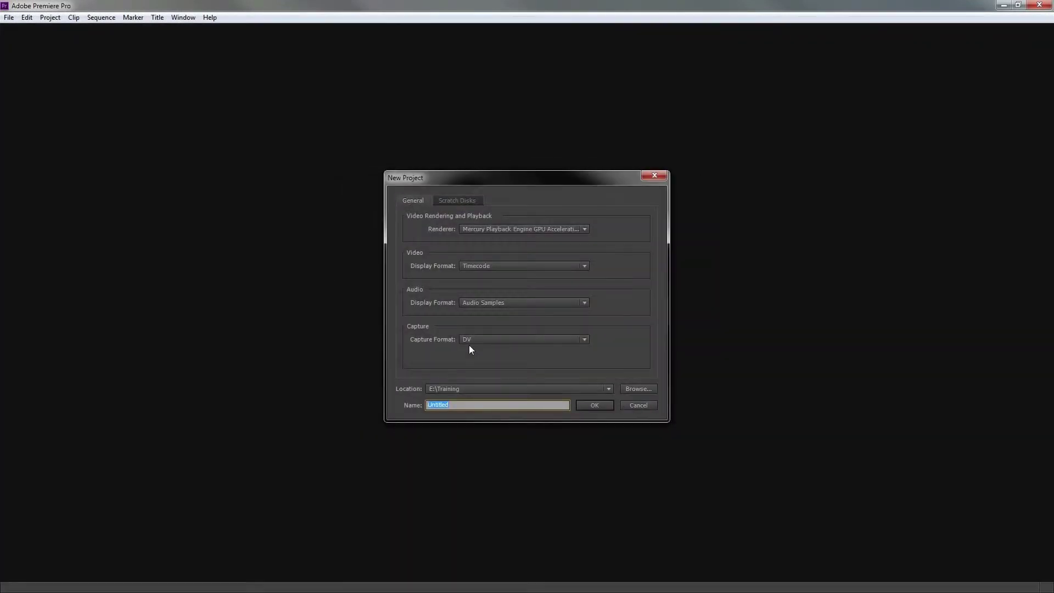
pyautogui.click(584, 228)
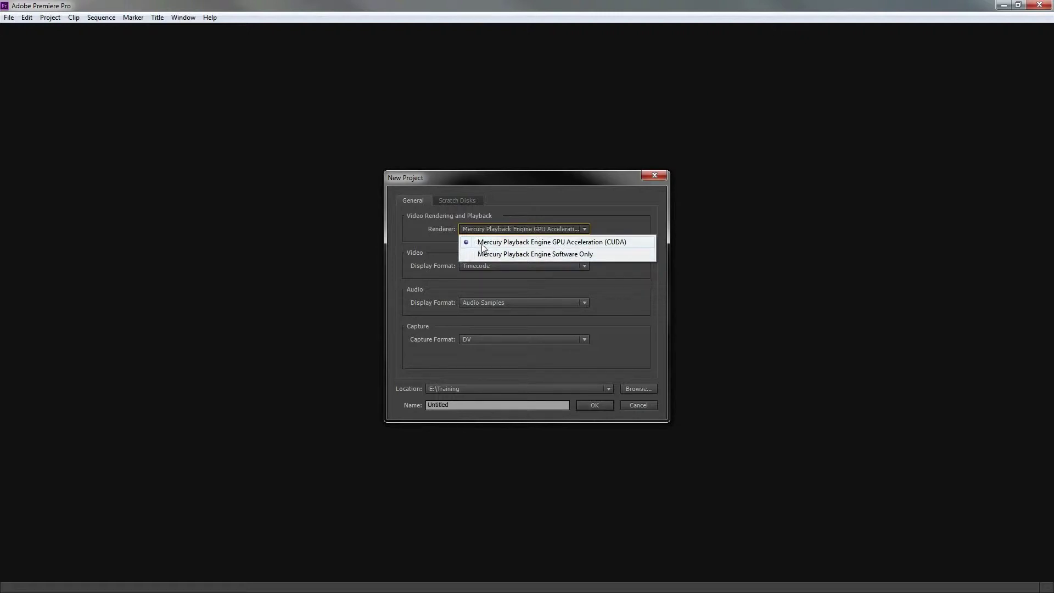
pyautogui.click(640, 242)
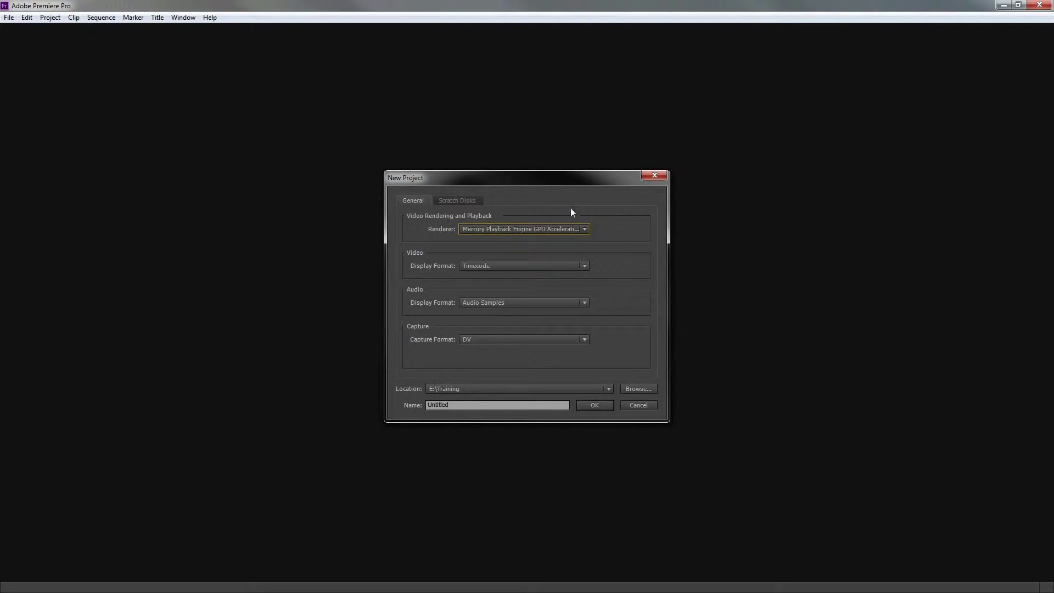
# Choose Timecode as video display format, Audio Samples as audio display format, and HDV as capture format
pyautogui.click(584, 265)
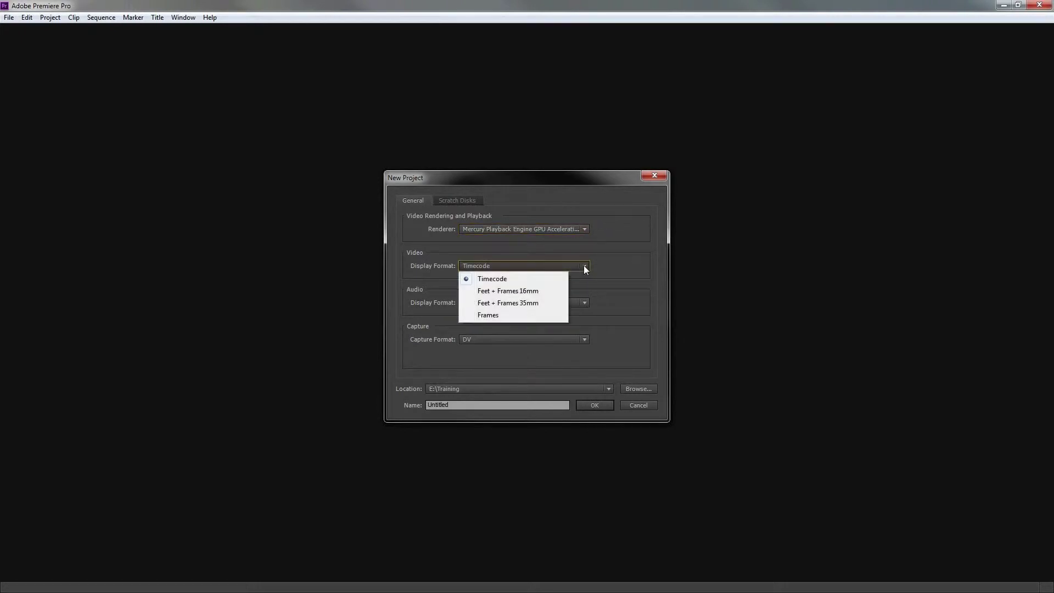
pyautogui.click(547, 281)
pyautogui.click(556, 303)
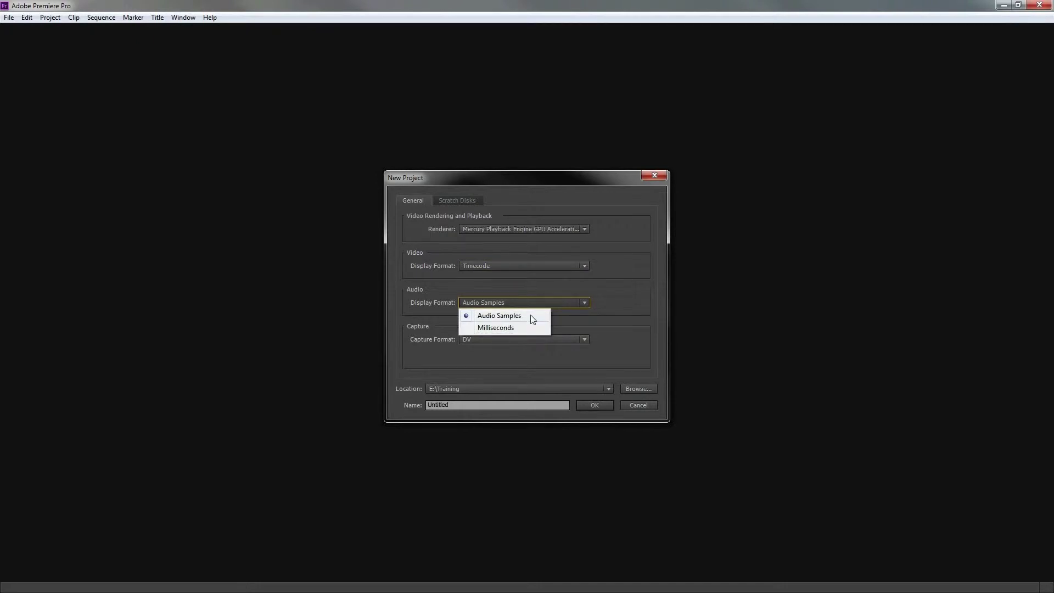
pyautogui.click(531, 315)
pyautogui.click(530, 339)
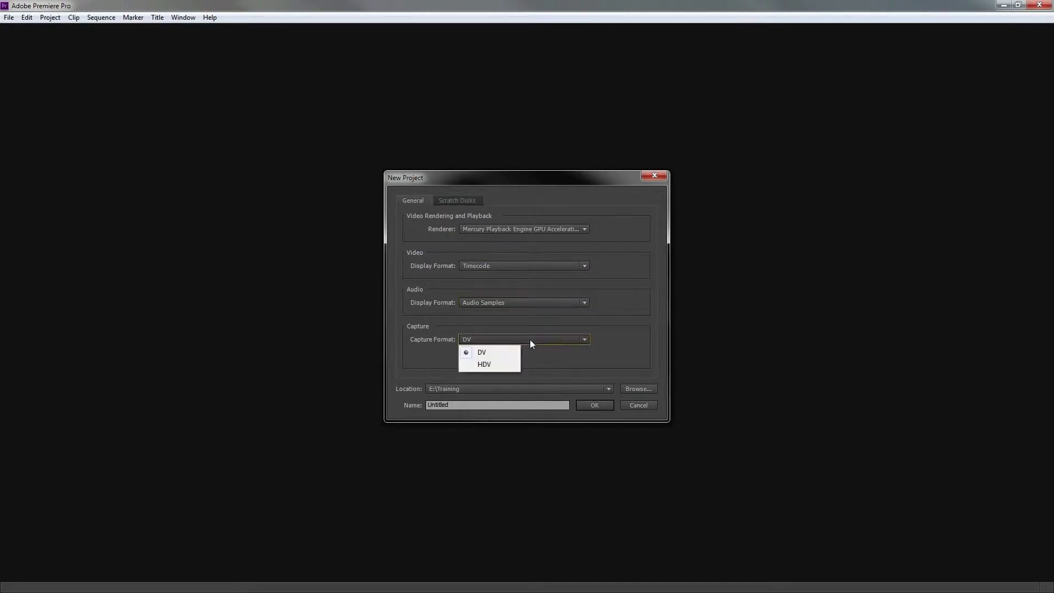
pyautogui.click(506, 363)
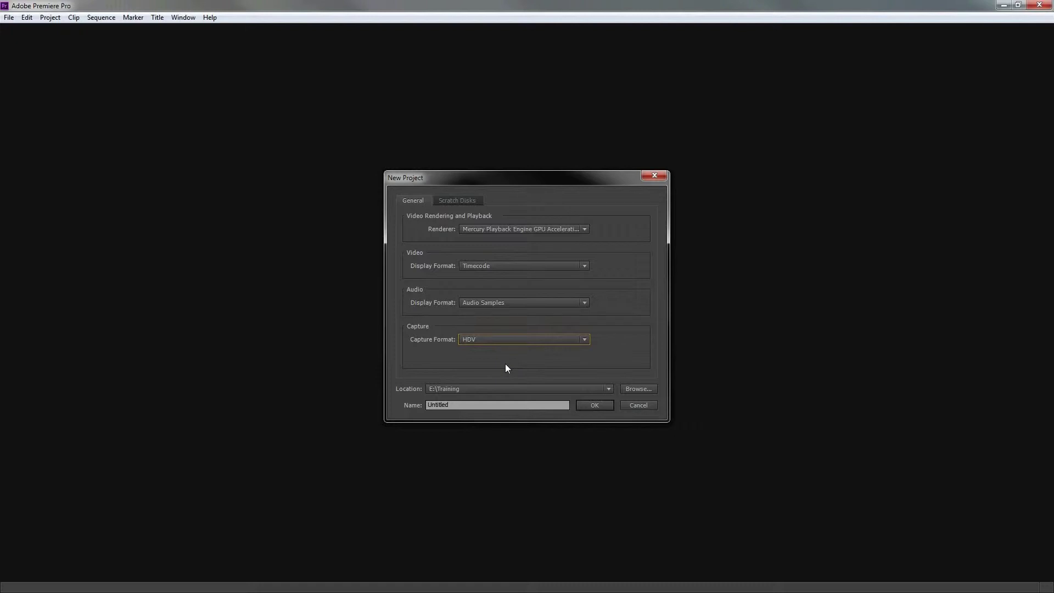
# Choose the Training folder on the RAID drive as project location, name the project Training and create it
pyautogui.click(450, 202)
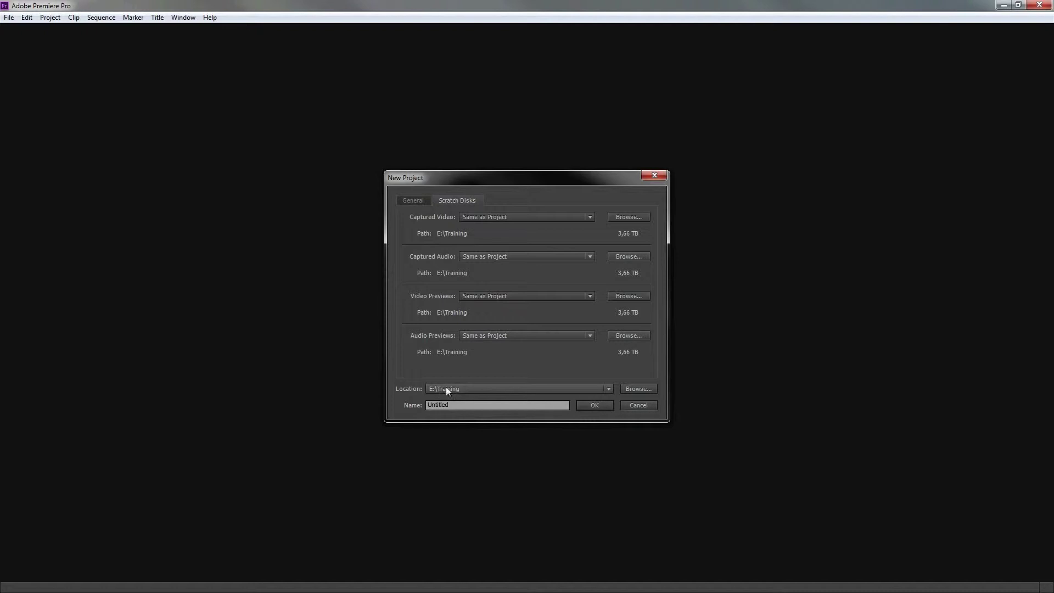
pyautogui.click(648, 389)
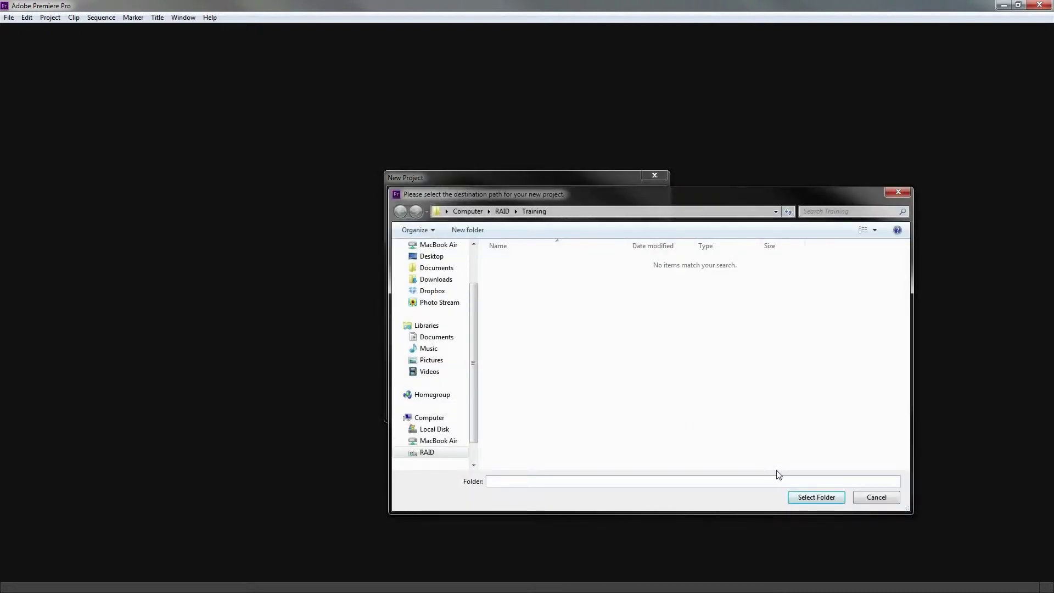
pyautogui.click(819, 499)
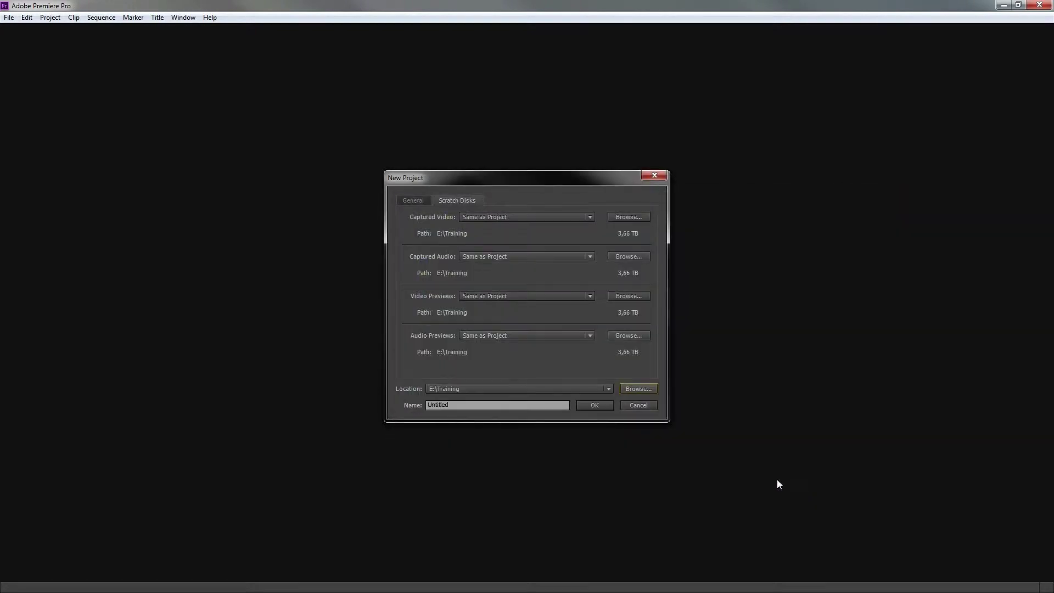
pyautogui.doubleClick(485, 404)
pyautogui.write('T')
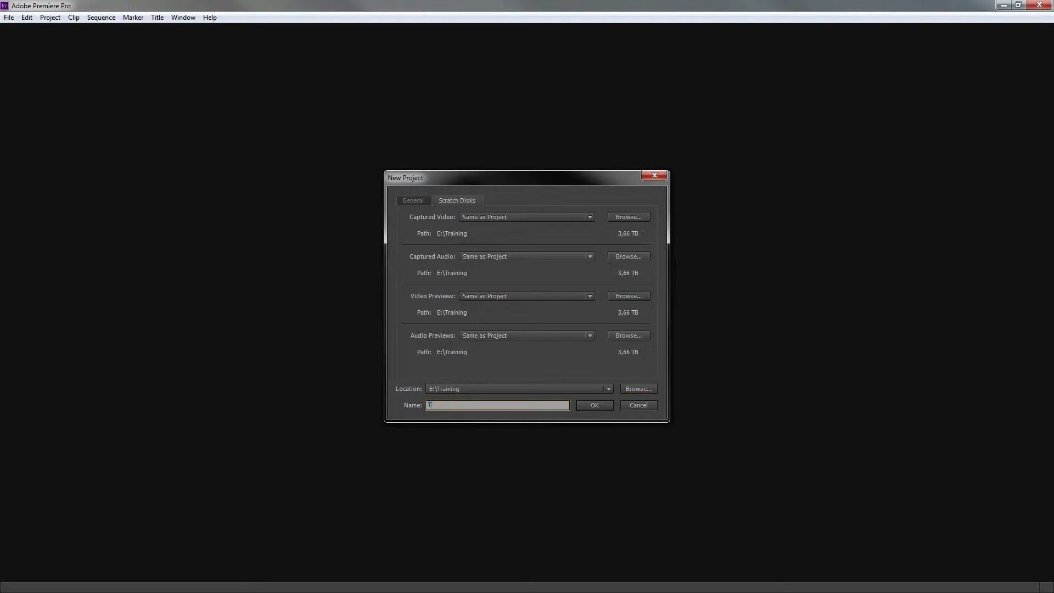
pyautogui.write('raining')
pyautogui.click(591, 404)
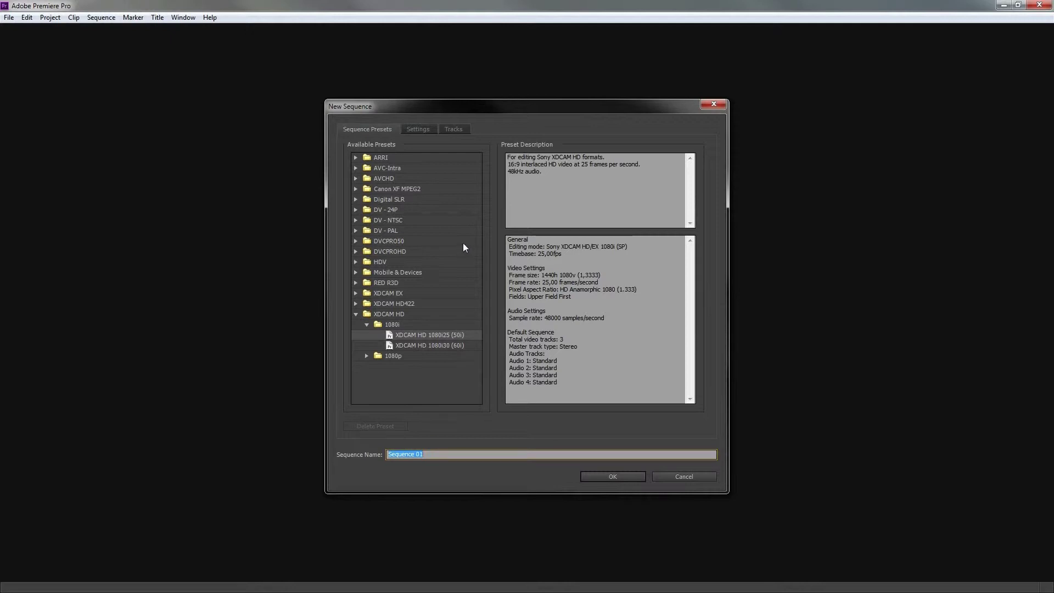
# Choose the Digital SLR preset DSLR 1080p25 for the new sequence and review its description
pyautogui.click(367, 202)
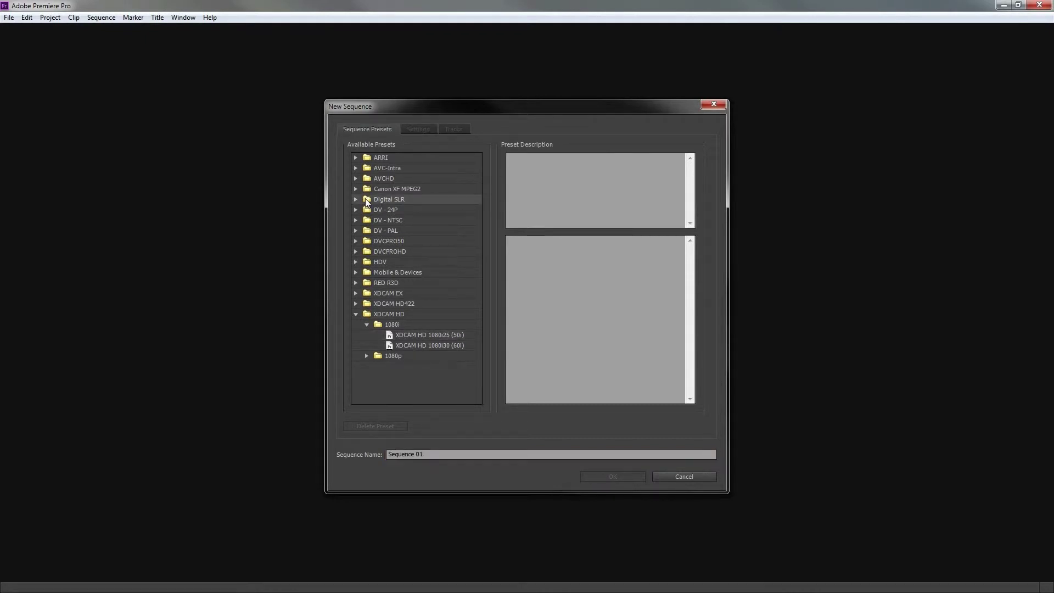
pyautogui.click(356, 200)
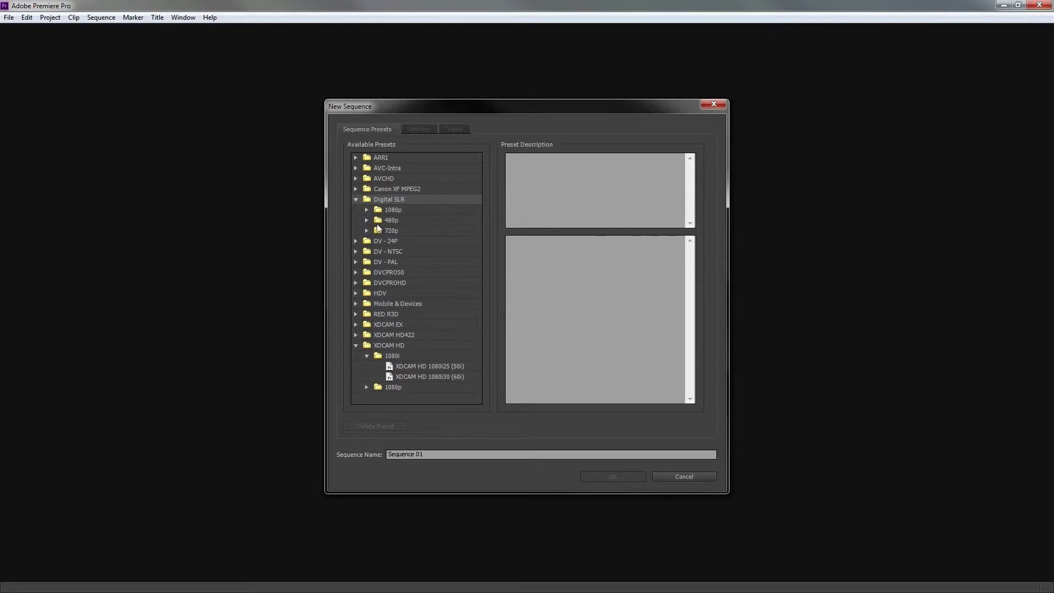
pyautogui.click(367, 210)
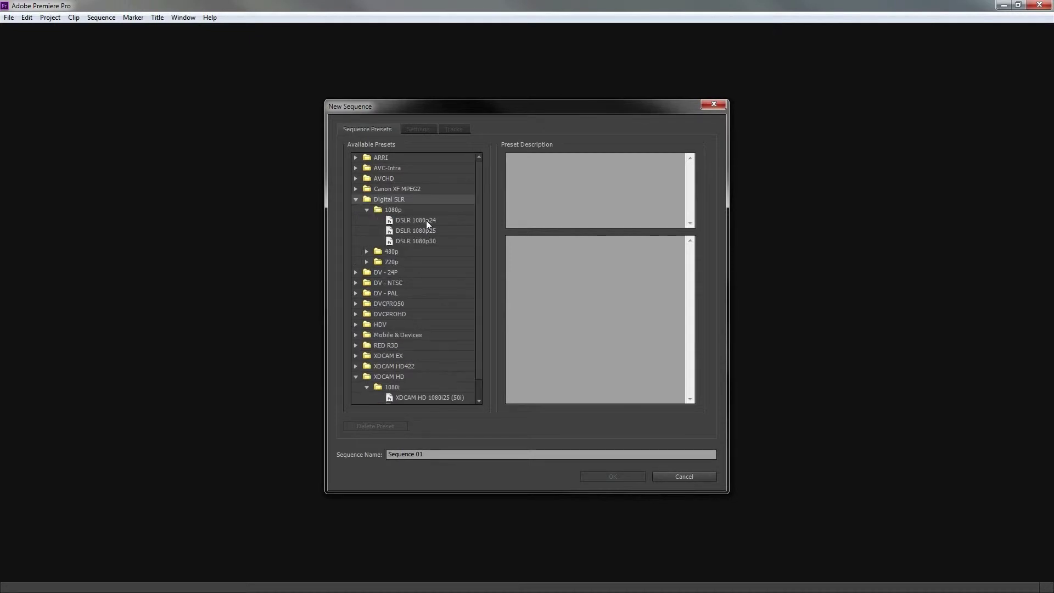
pyautogui.click(429, 234)
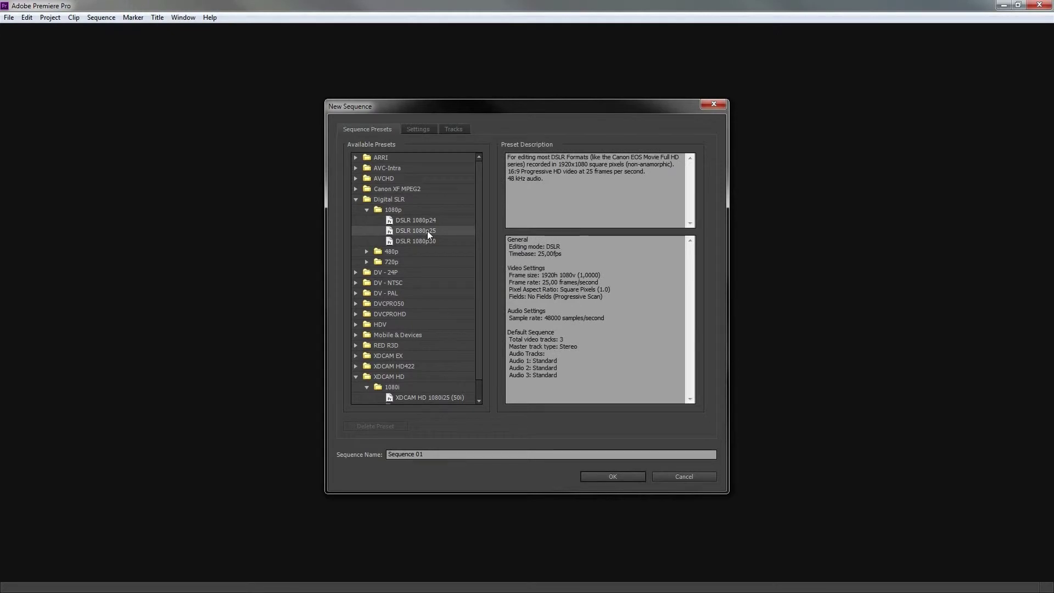
pyautogui.moveTo(509, 237); pyautogui.dragTo(594, 377)
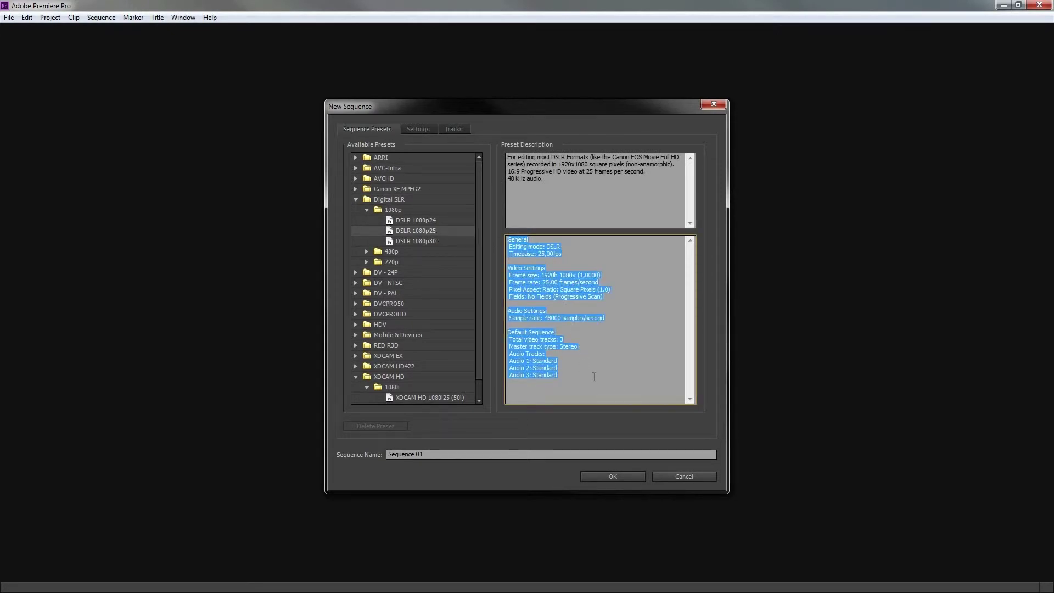
pyautogui.click(594, 377)
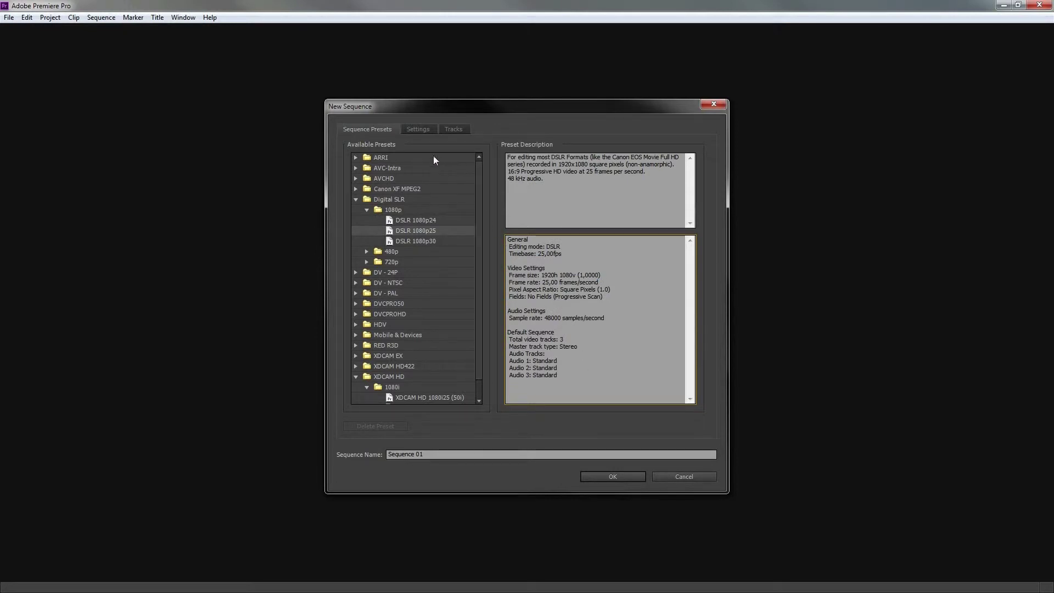
# In the sequence settings, choose a timebase of 25,00 frames/second
pyautogui.click(420, 131)
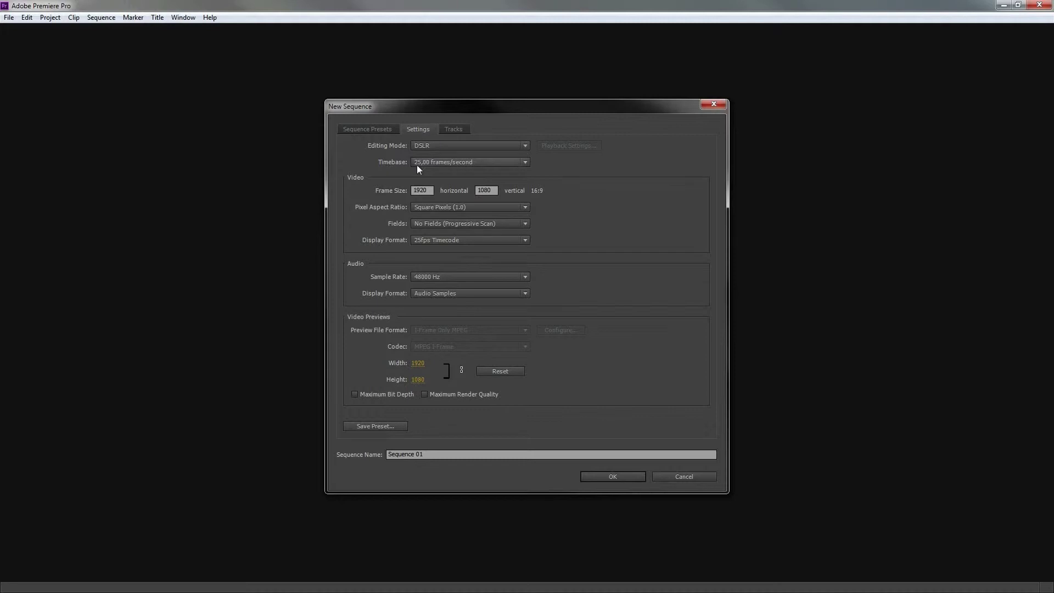
pyautogui.click(525, 163)
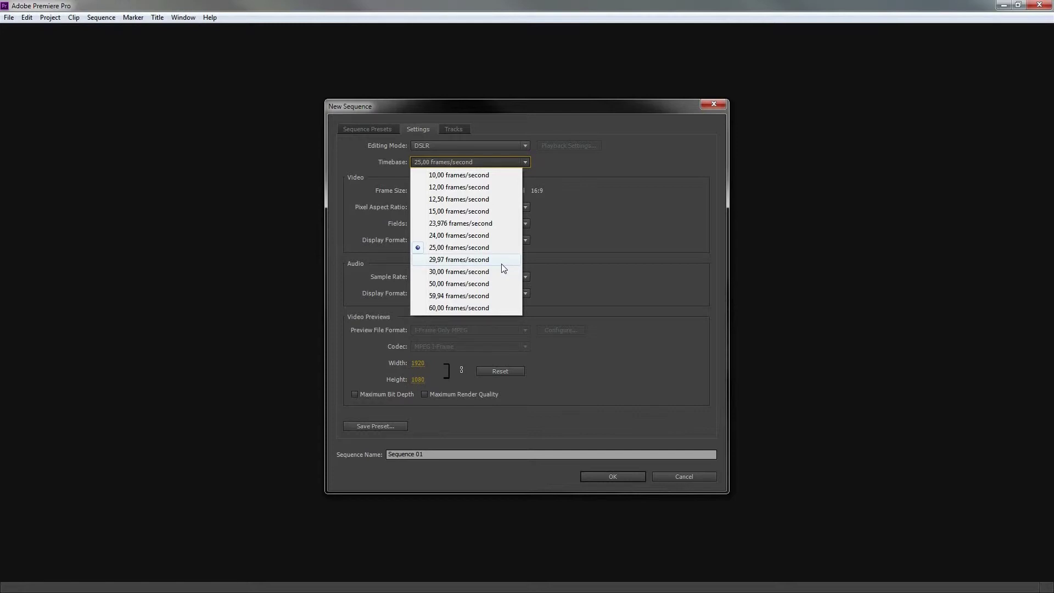
pyautogui.click(505, 249)
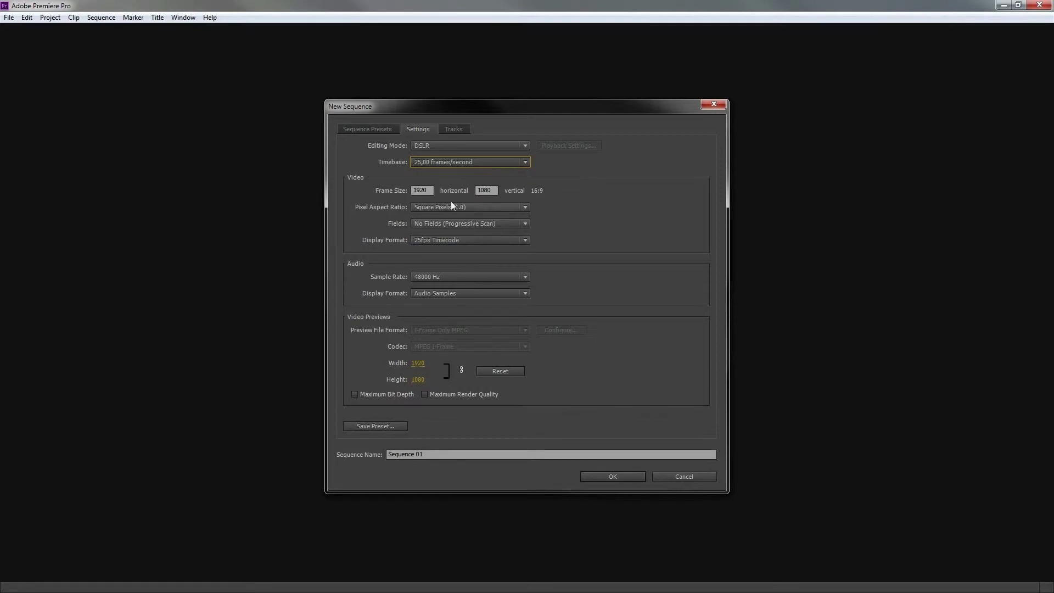
# Try a horizontal frame size of 1440 with the HD Anamorphic 1080 (1.333) pixel aspect ratio
pyautogui.click(417, 187)
pyautogui.click(488, 193)
pyautogui.click(422, 190)
pyautogui.write('1440')
pyautogui.click(495, 191)
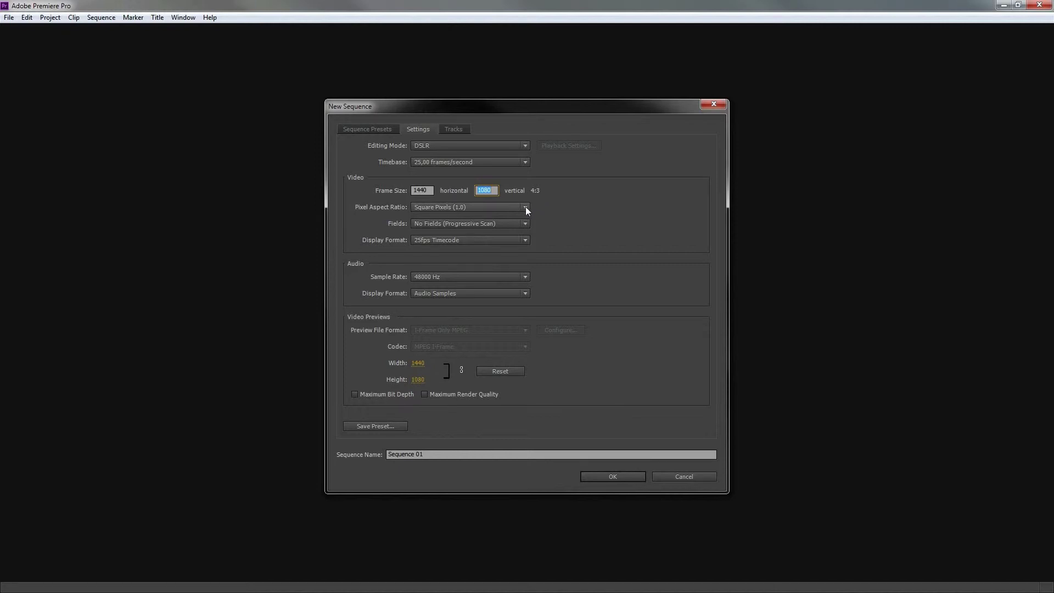
pyautogui.click(526, 208)
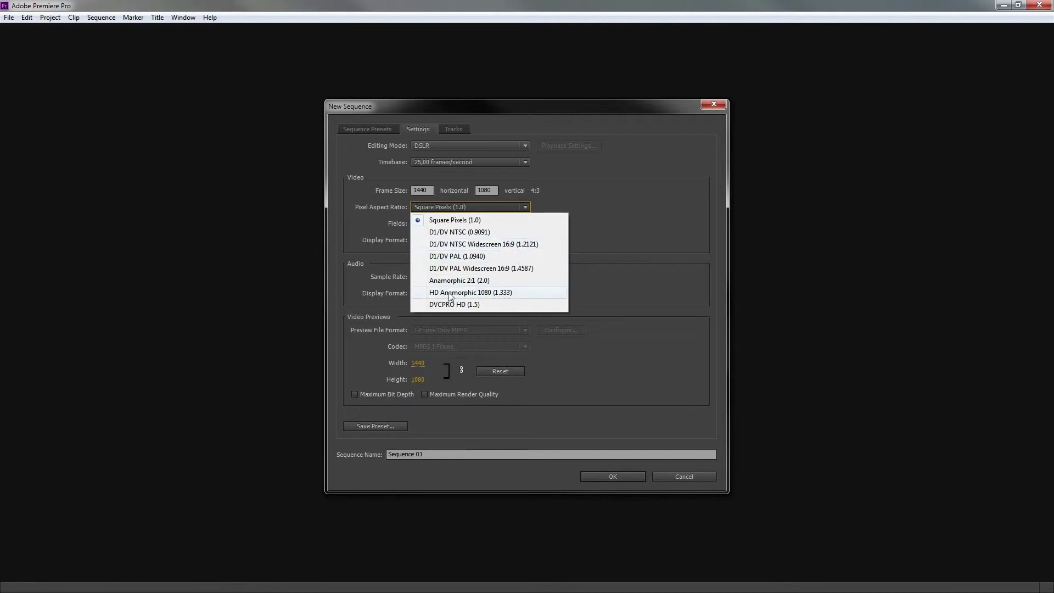
pyautogui.click(506, 293)
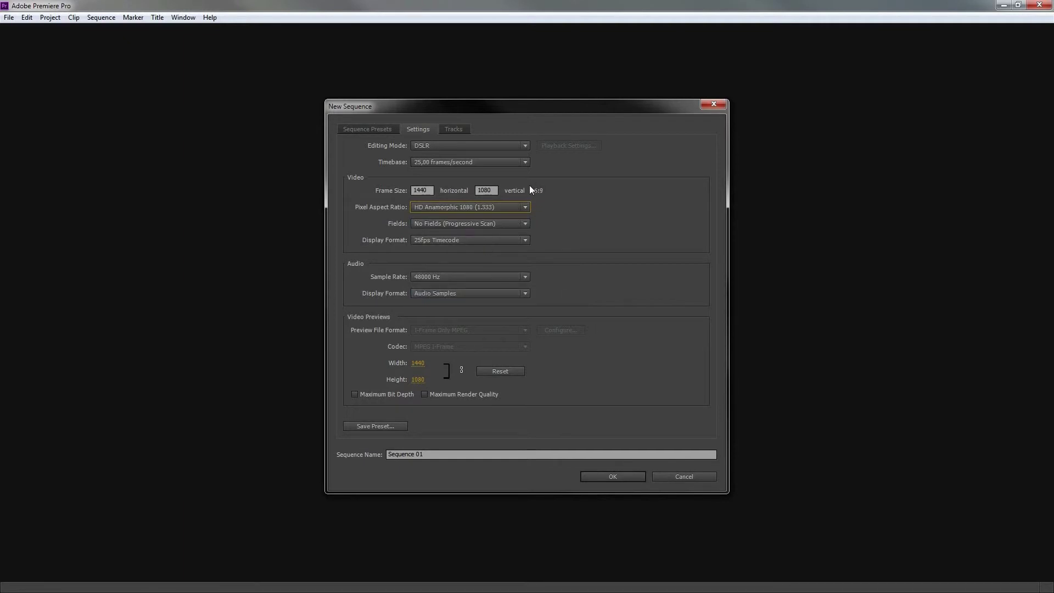
# Set the sequence's horizontal frame size to 1920 and its pixel aspect ratio to Square Pixels (1.0)
pyautogui.doubleClick(430, 189)
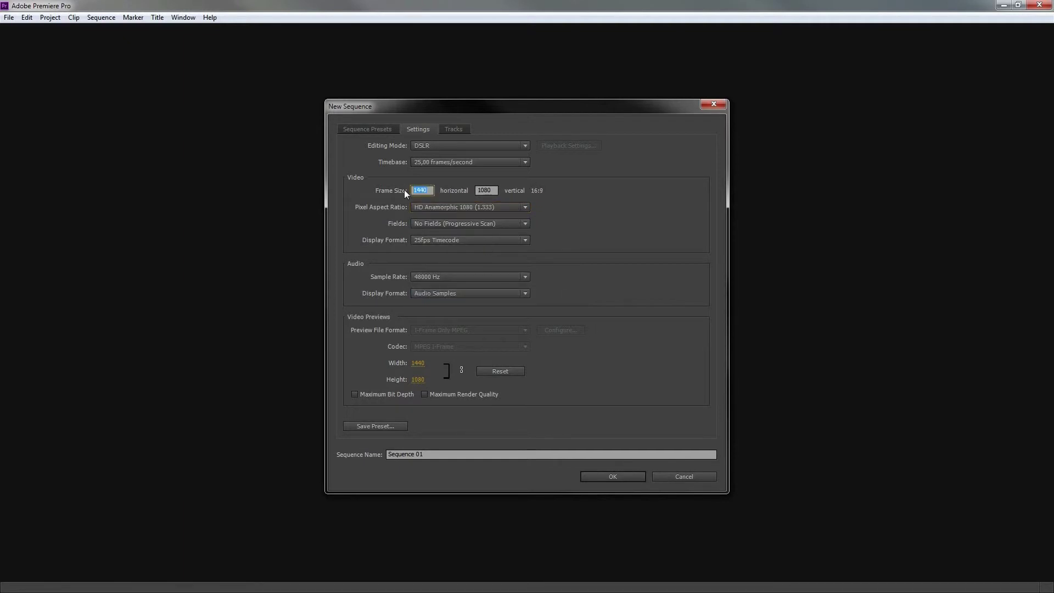
pyautogui.write('1920')
pyautogui.click(478, 188)
pyautogui.click(508, 207)
pyautogui.click(506, 220)
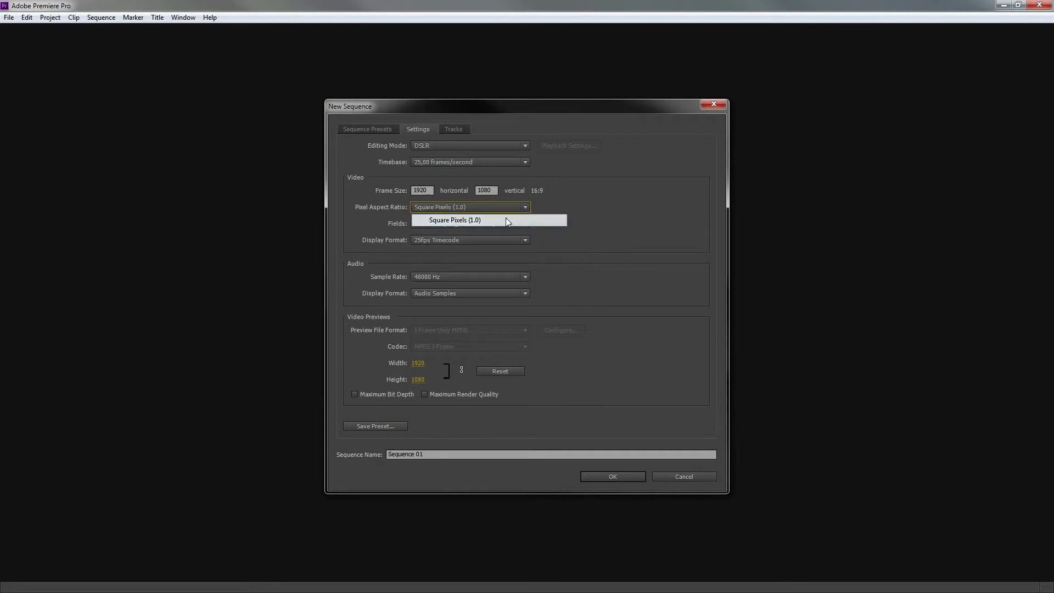
# Set the sequence's fields to No Fields (Progressive Scan) and its video display format to 25fps Timecode
pyautogui.click(501, 225)
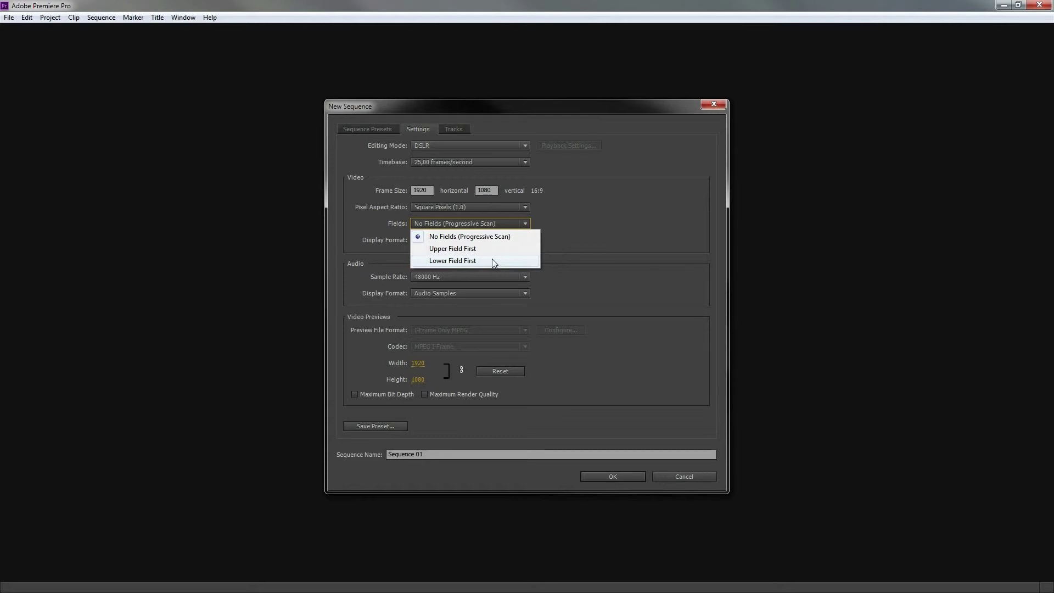
pyautogui.click(524, 237)
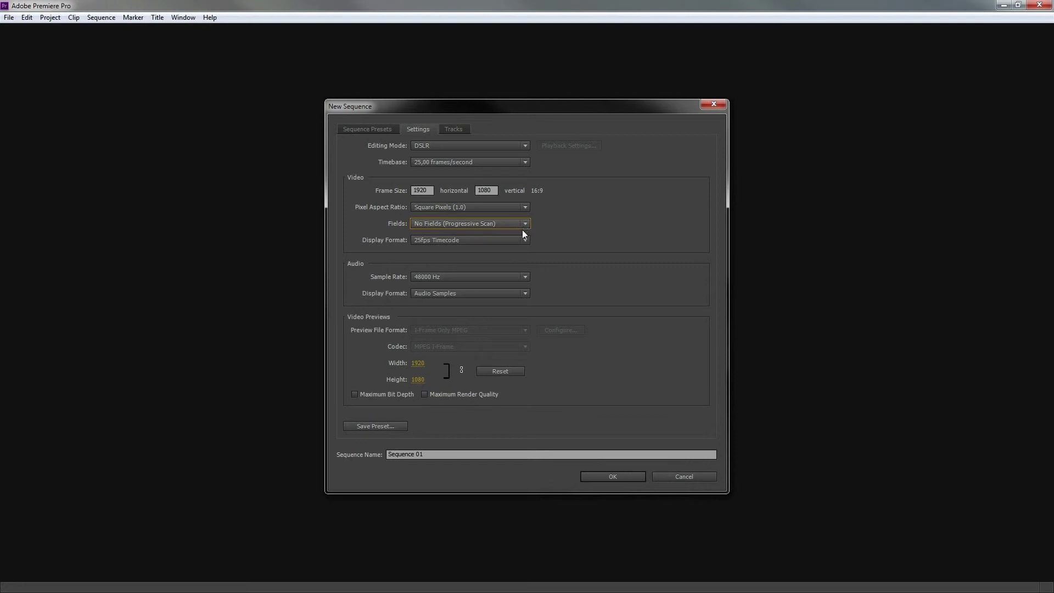
pyautogui.click(522, 240)
pyautogui.click(508, 253)
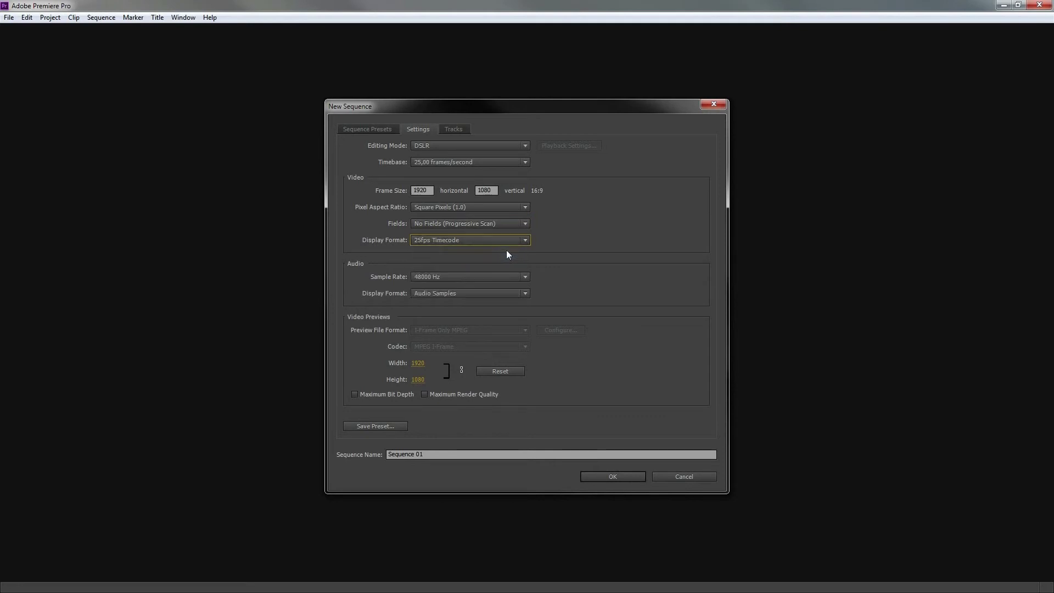
# Choose an audio sample rate of 48000 Hz and enter the sequence name "Basic T"
pyautogui.click(516, 276)
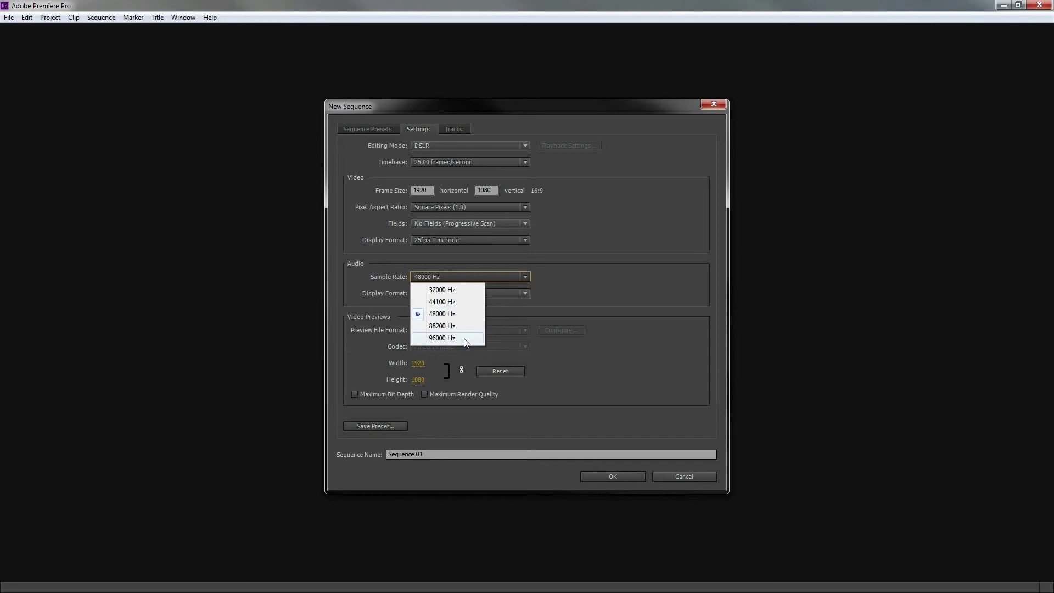
pyautogui.click(471, 315)
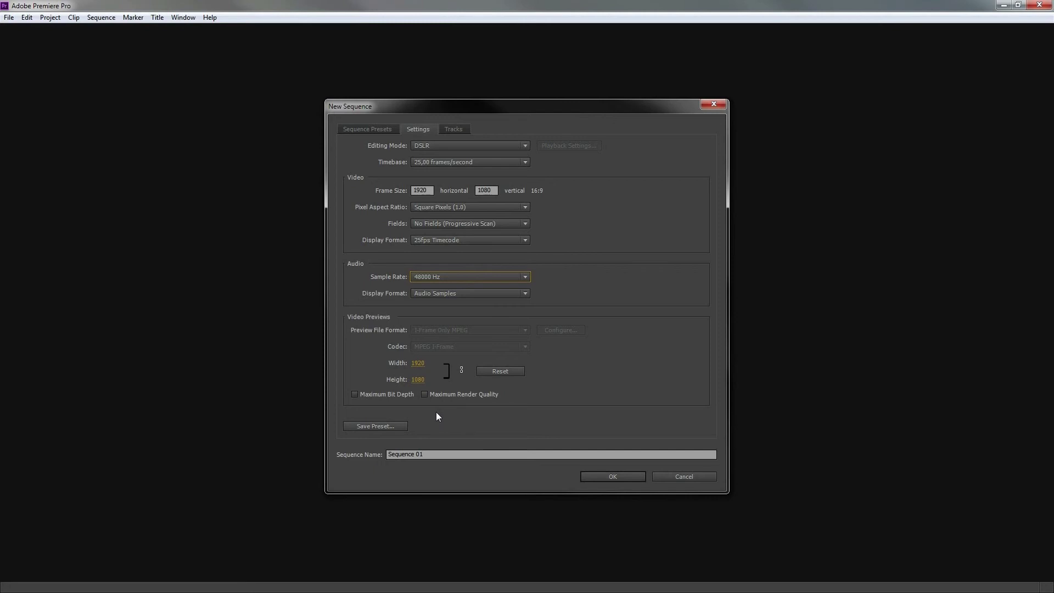
pyautogui.tripleClick(437, 451)
pyautogui.write('Basic T')
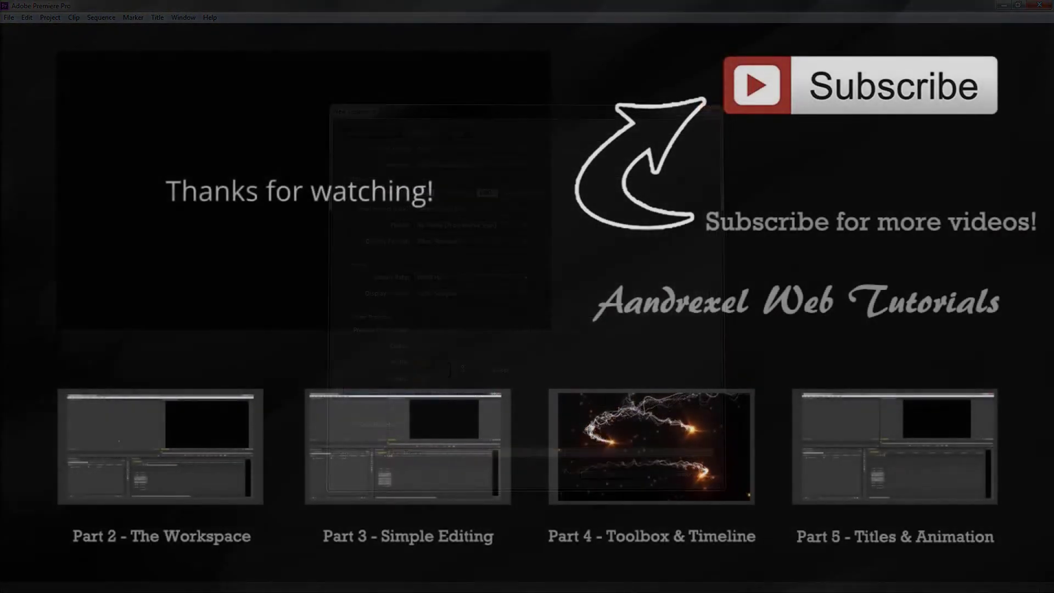